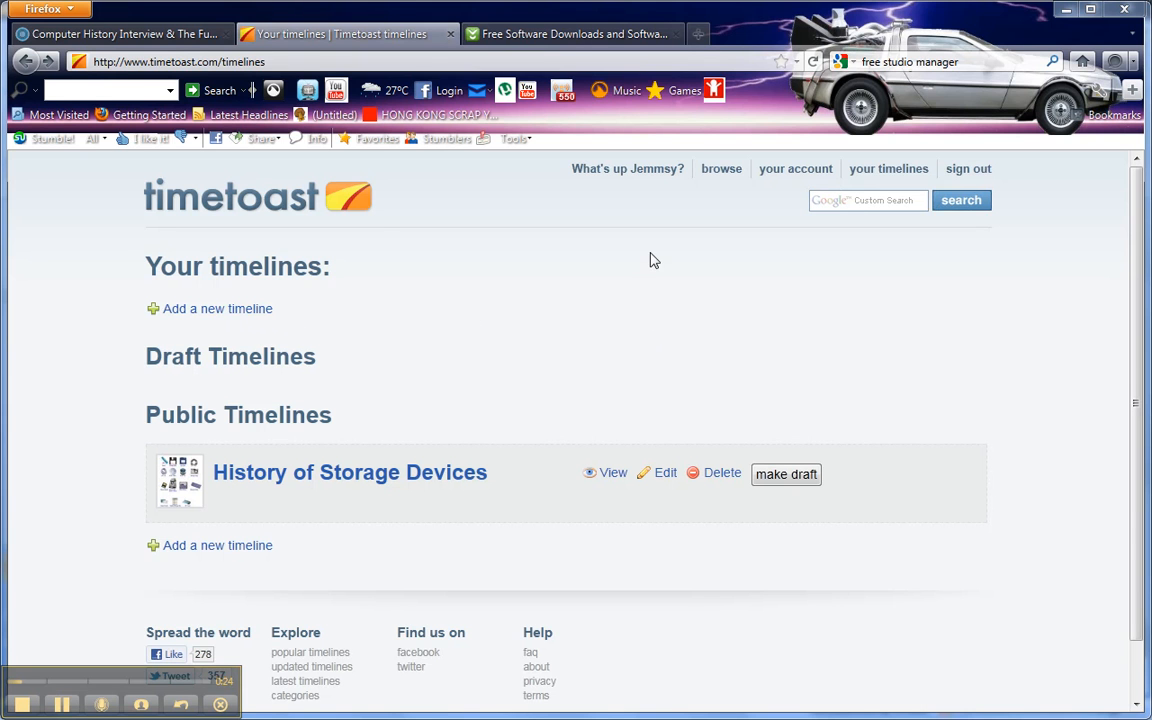
- Start a new timeline and title it "Life and times of" followed by the person's name
left_click(212, 316)
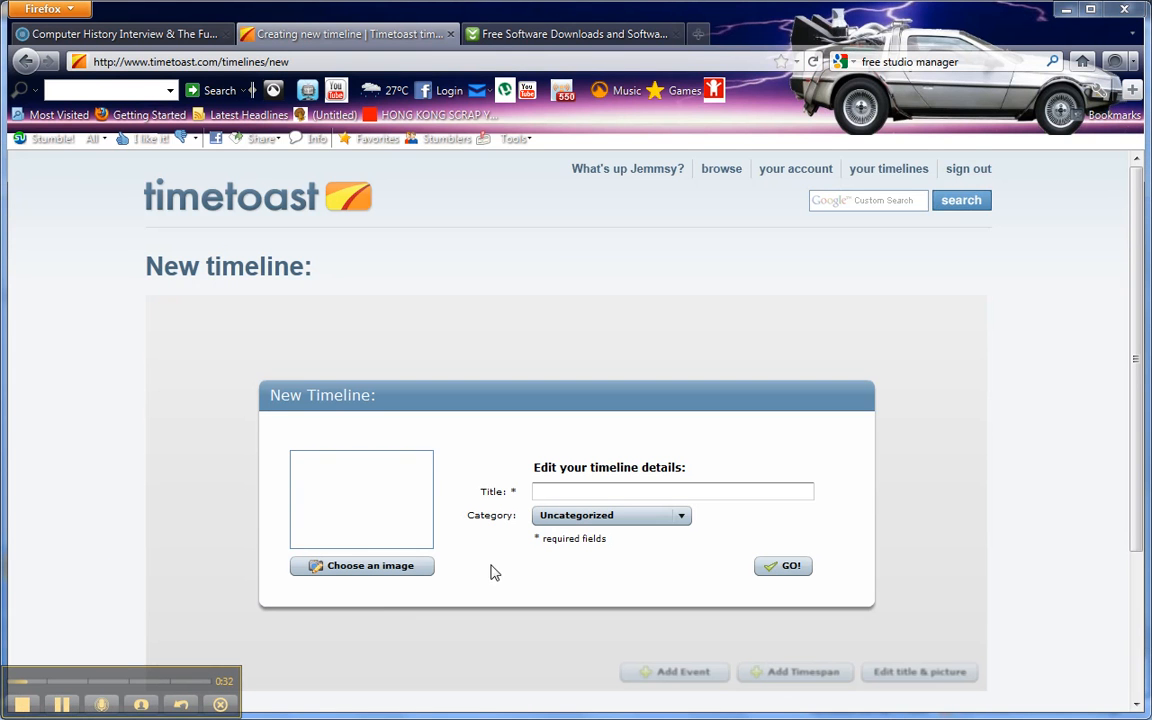
left_click(576, 492)
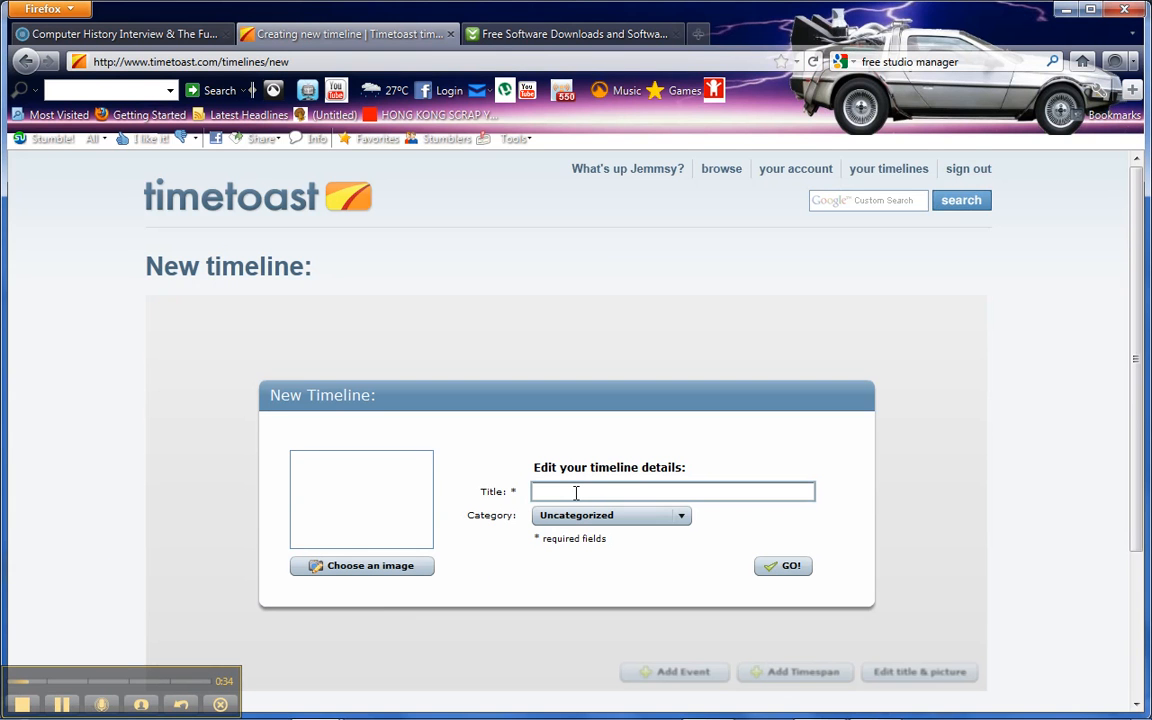
type("Life and Times of Mr McAlpine")
- Use the Blu-ray Disc logo from the existing images as the timeline's picture
left_click(362, 562)
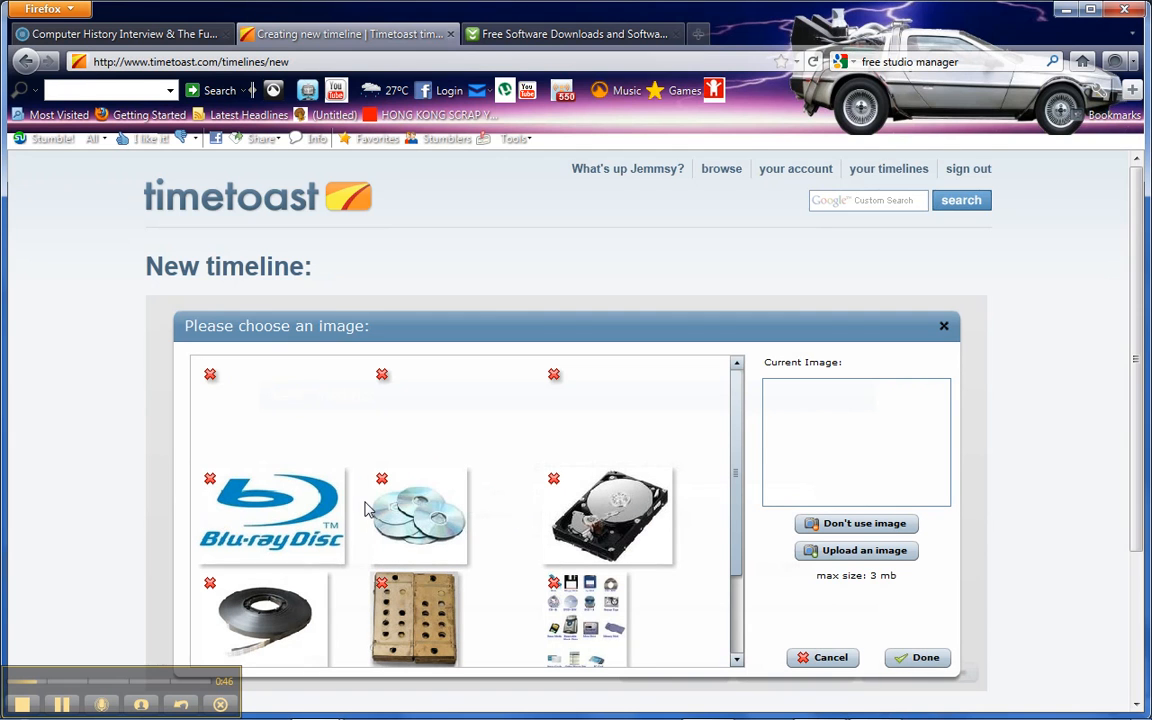
left_click(257, 527)
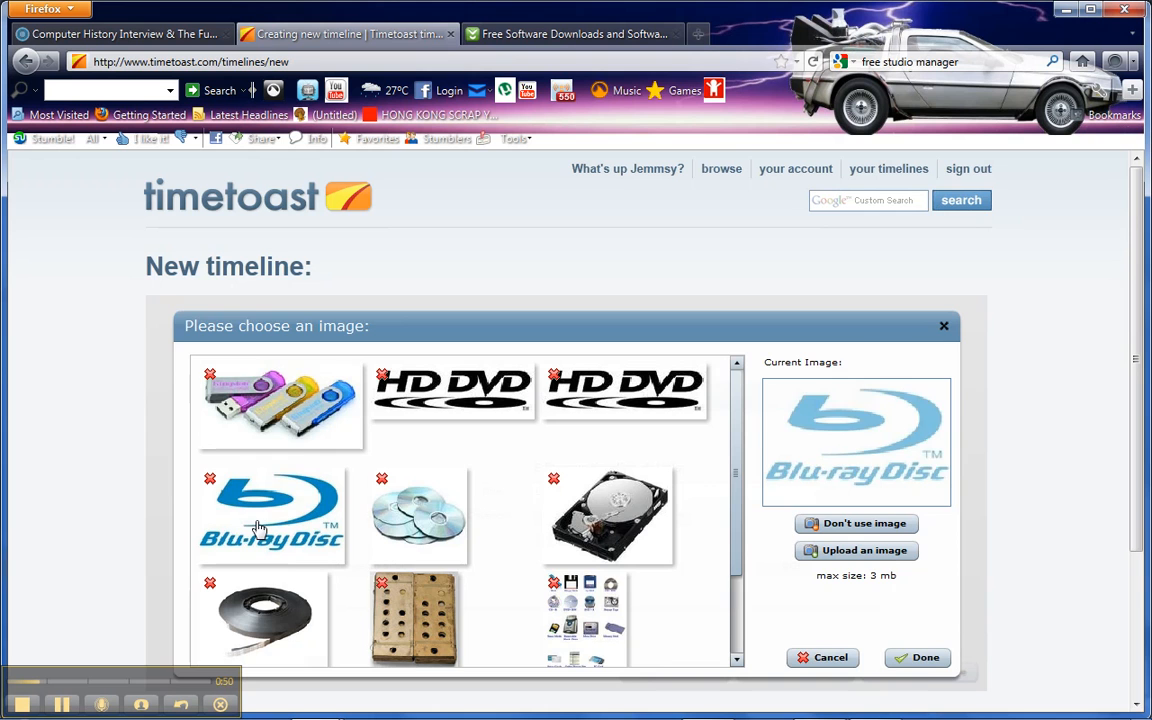
left_click(920, 658)
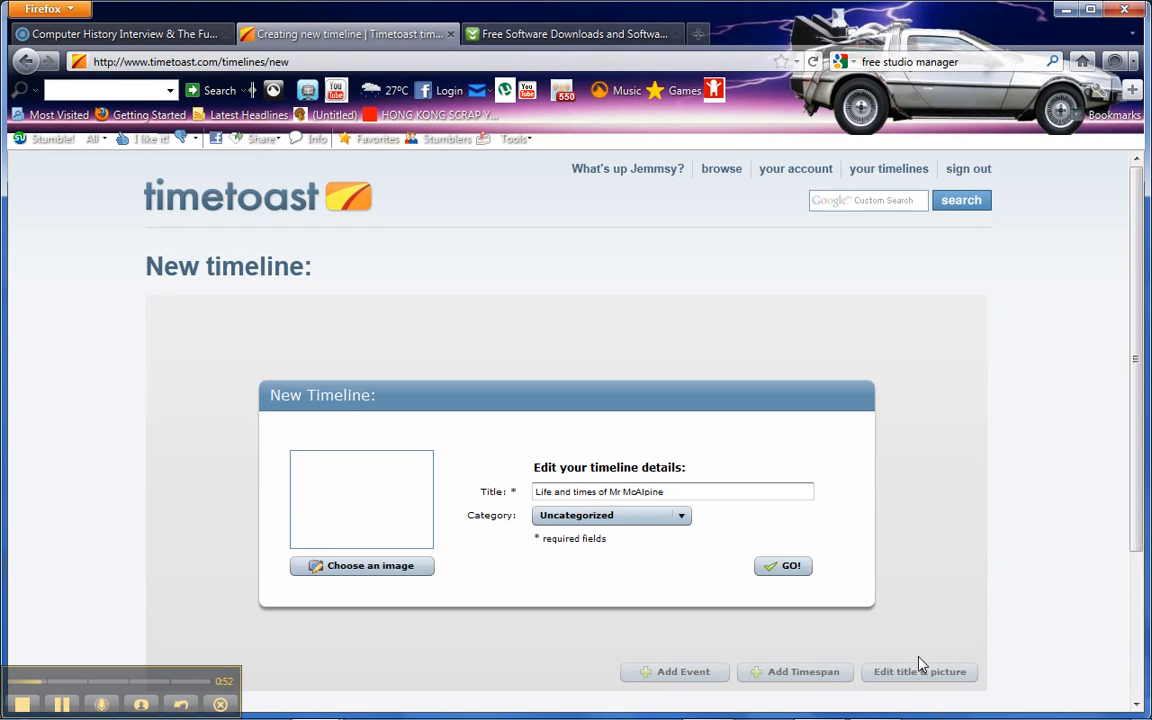
- Choose Uncategorized as the timeline's category and create the timeline
left_click(681, 517)
scroll(683, 545, "down", 3)
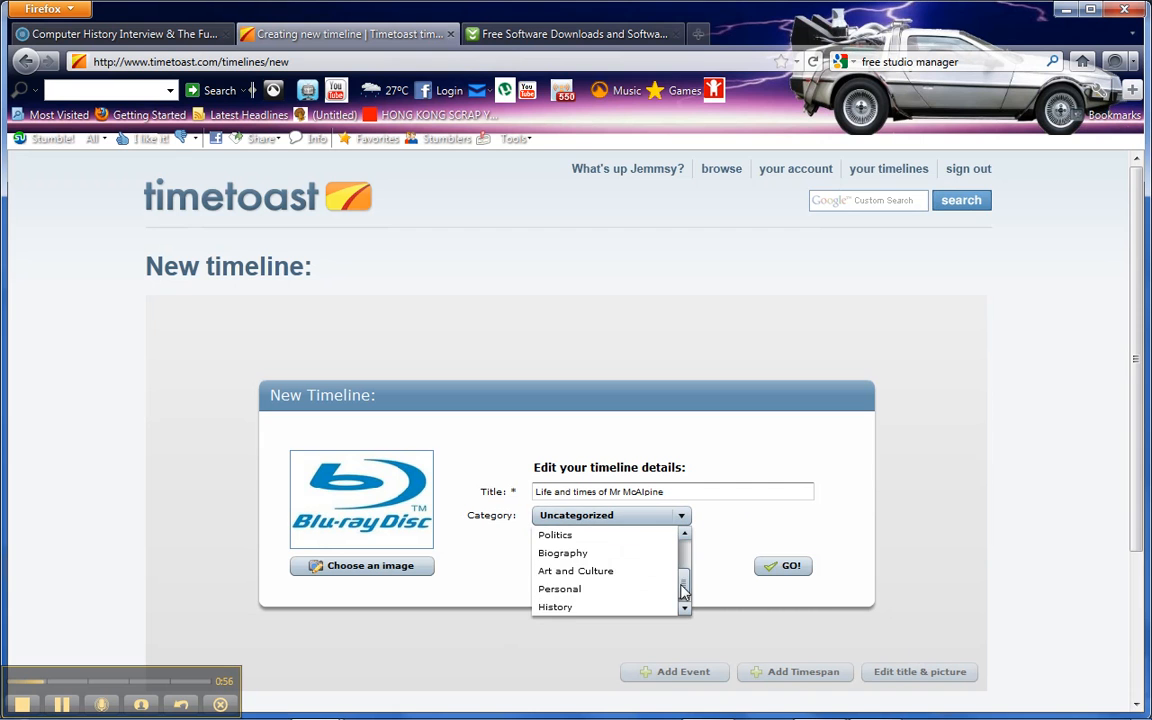
scroll(683, 566, "up", 3)
left_click_drag(681, 566, 682, 556)
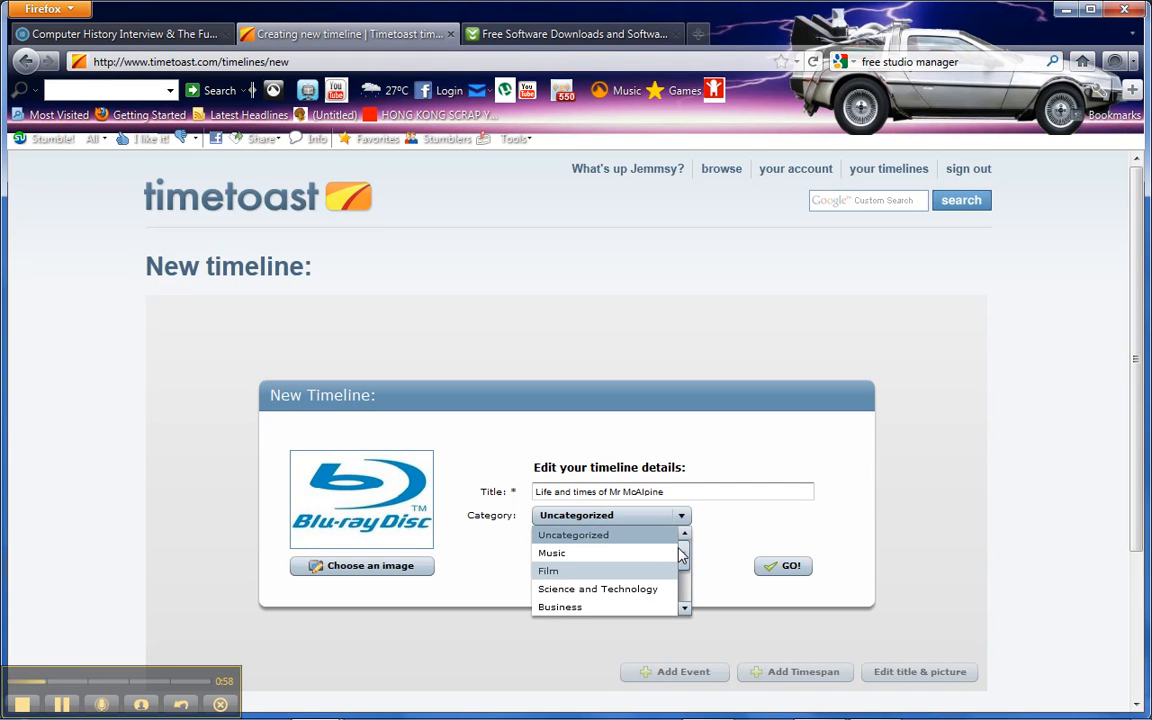
left_click(609, 538)
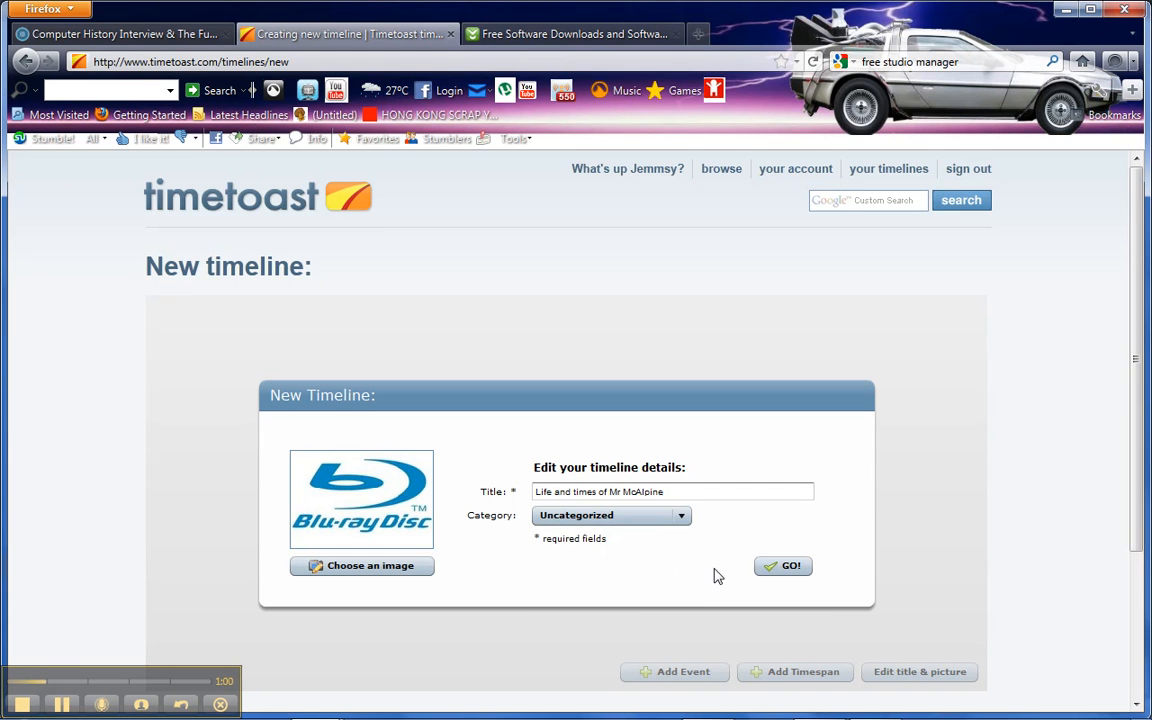
left_click(776, 570)
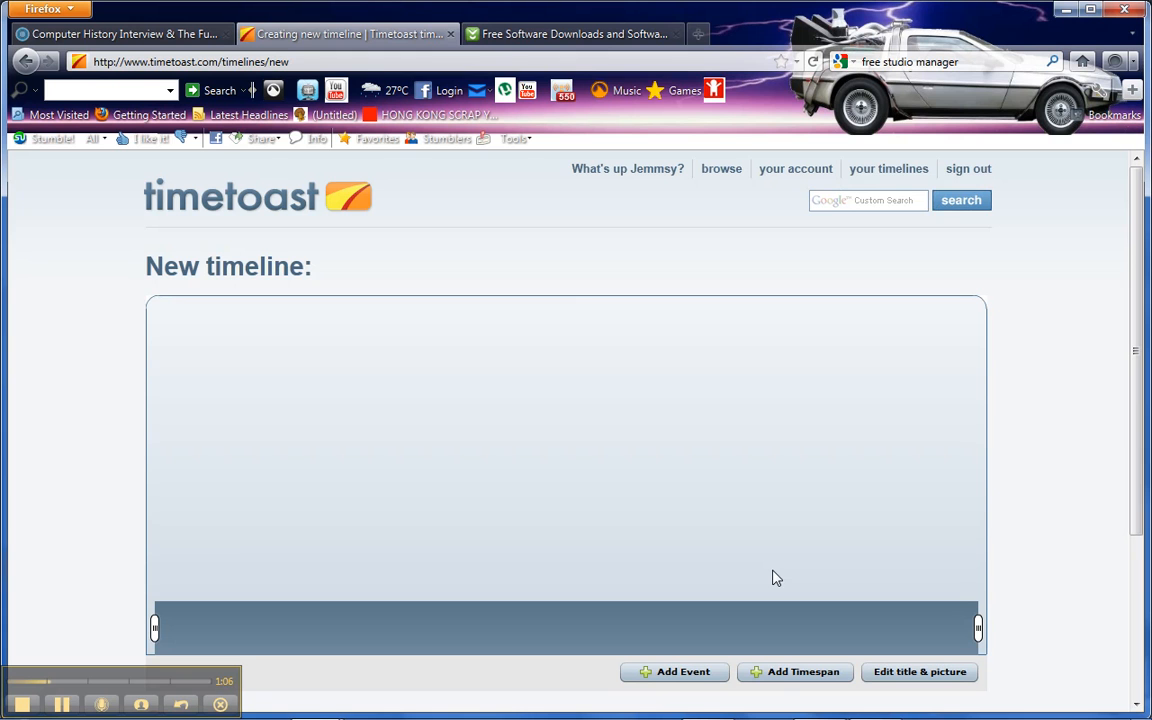
- Begin a new timespan and title it with the person's name followed by "'s life"
left_click(783, 674)
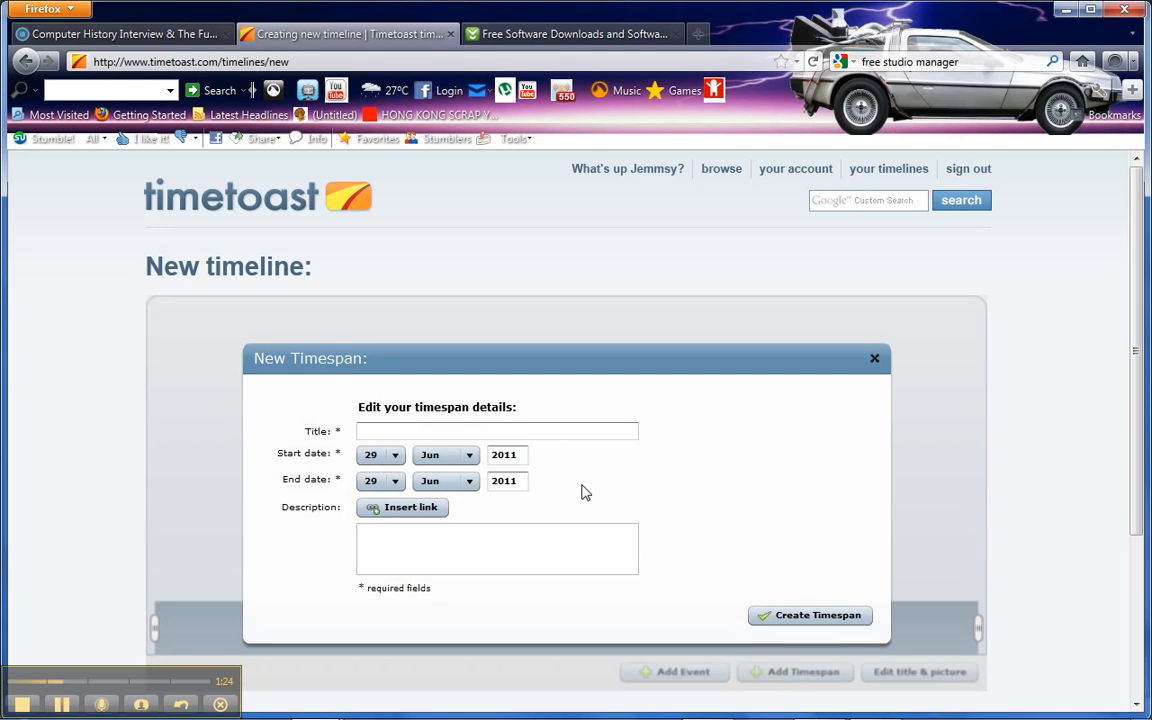
left_click(430, 427)
type("Mr McAl")
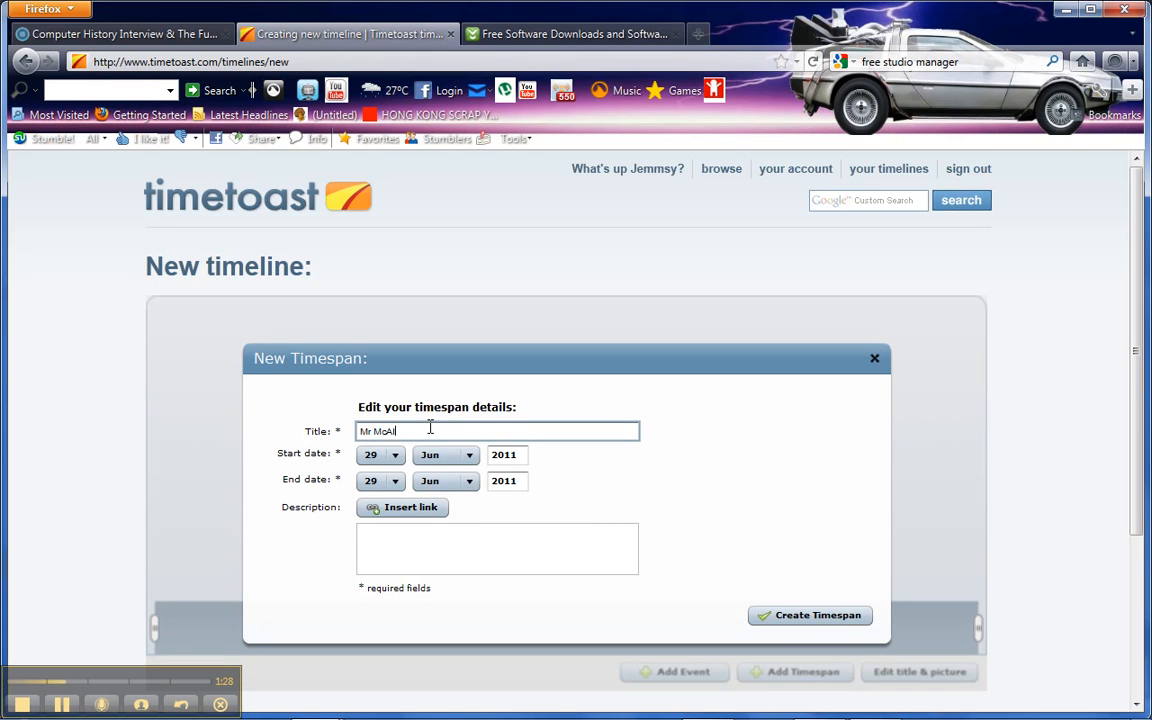
type("pine's life")
- Set the timespan's start date to the person's date of birth, leave the description empty, and create the timespan
left_click(401, 455)
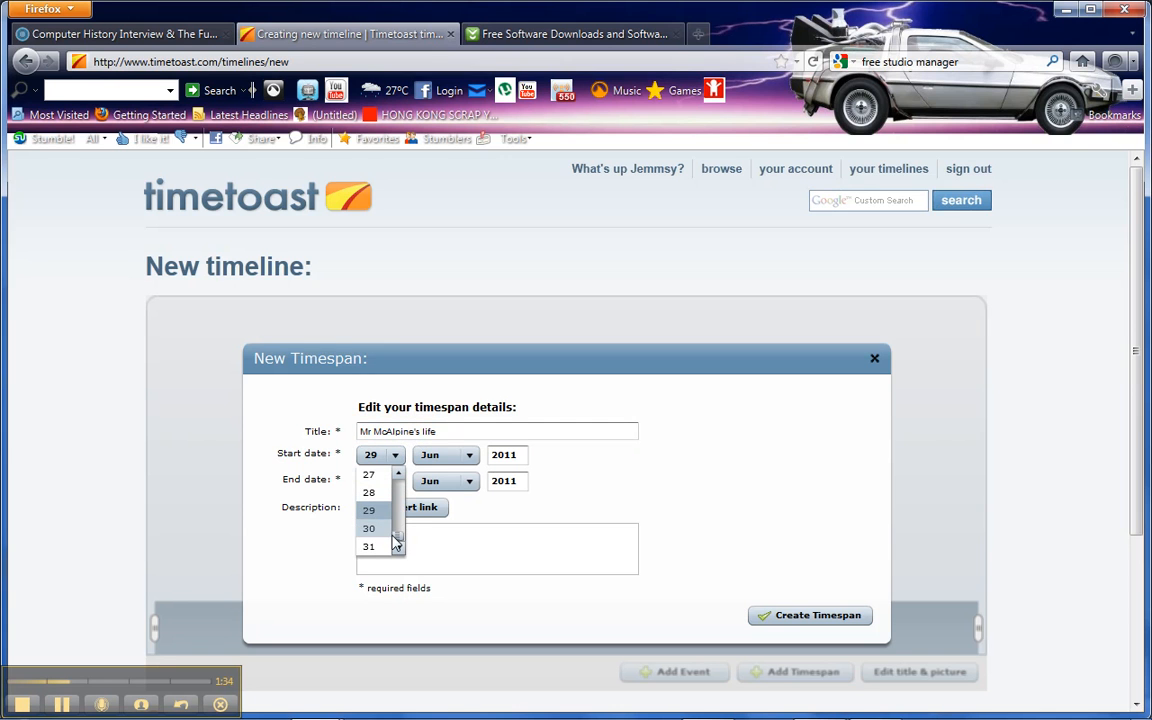
left_click_drag(397, 541, 398, 494)
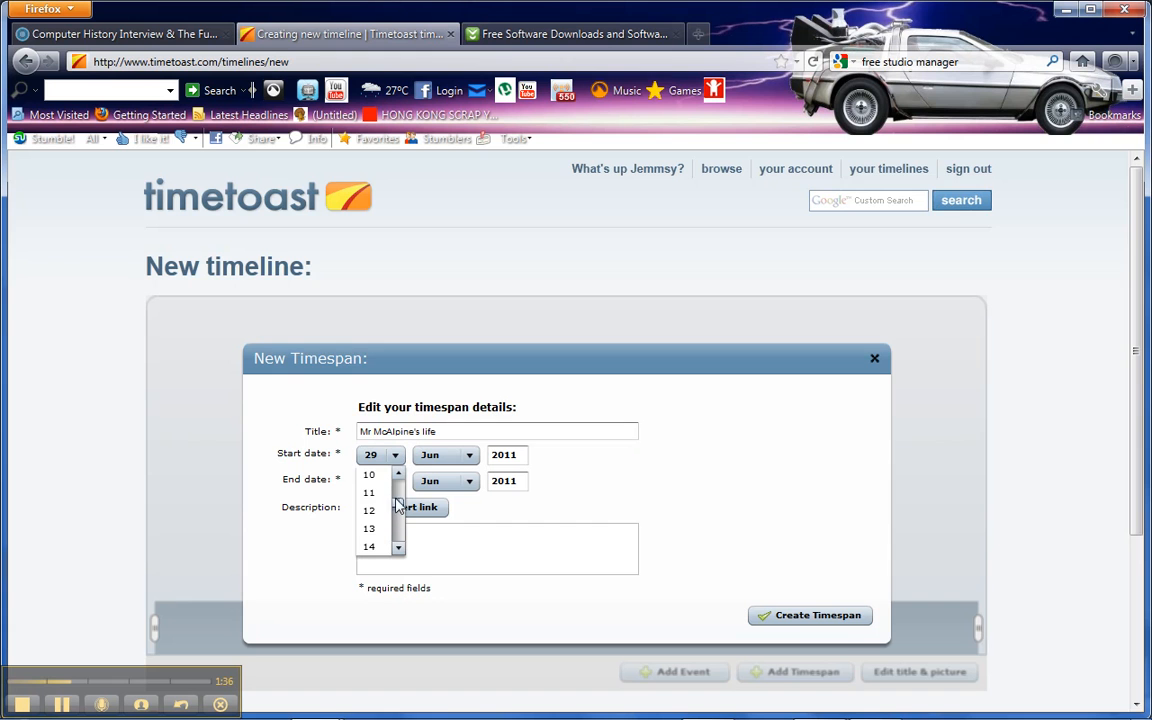
left_click(362, 473)
double_click(520, 455)
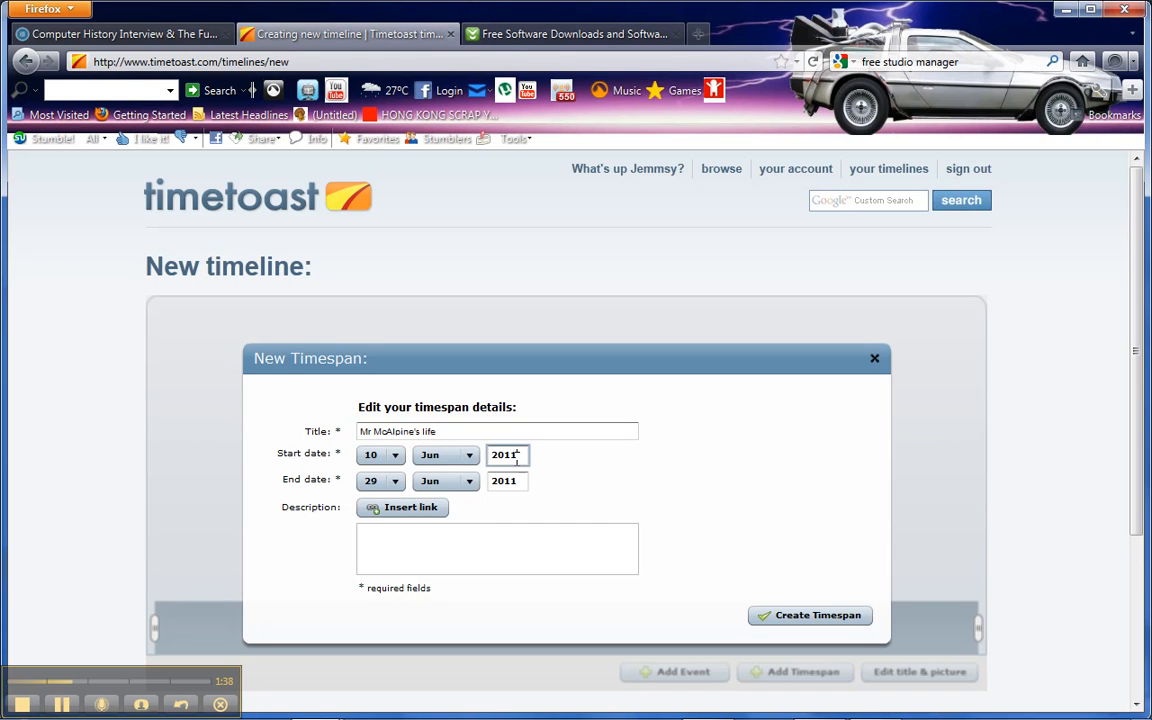
type("1980")
left_click(391, 536)
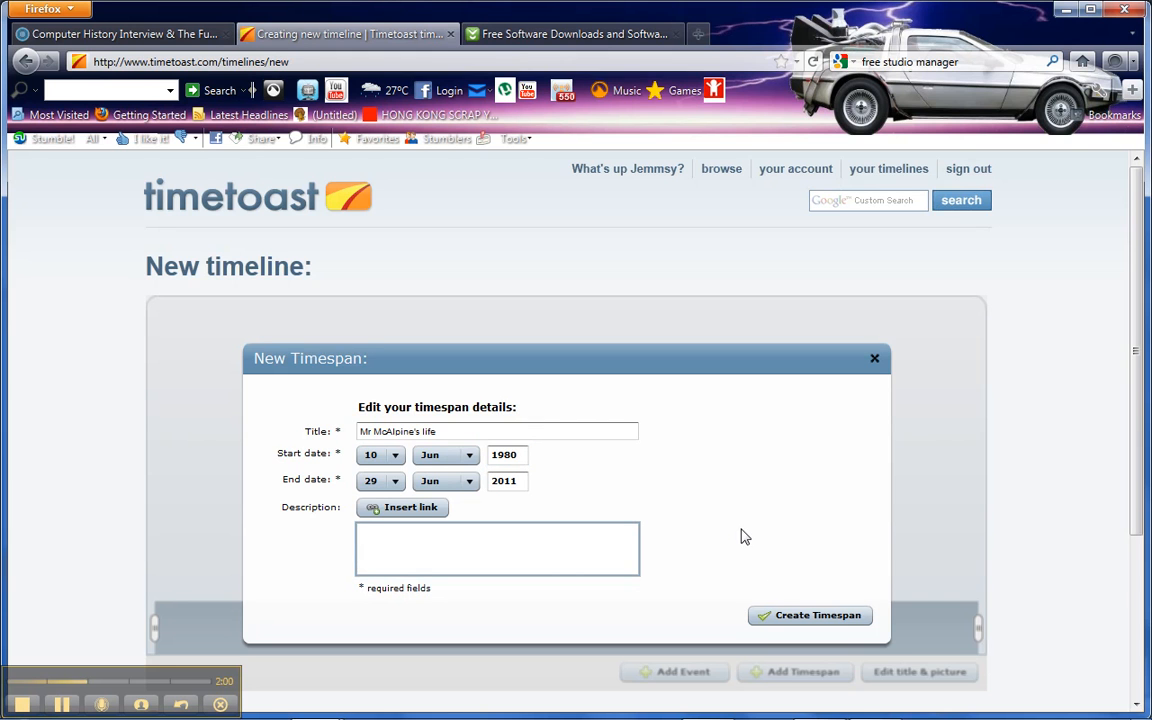
left_click(790, 617)
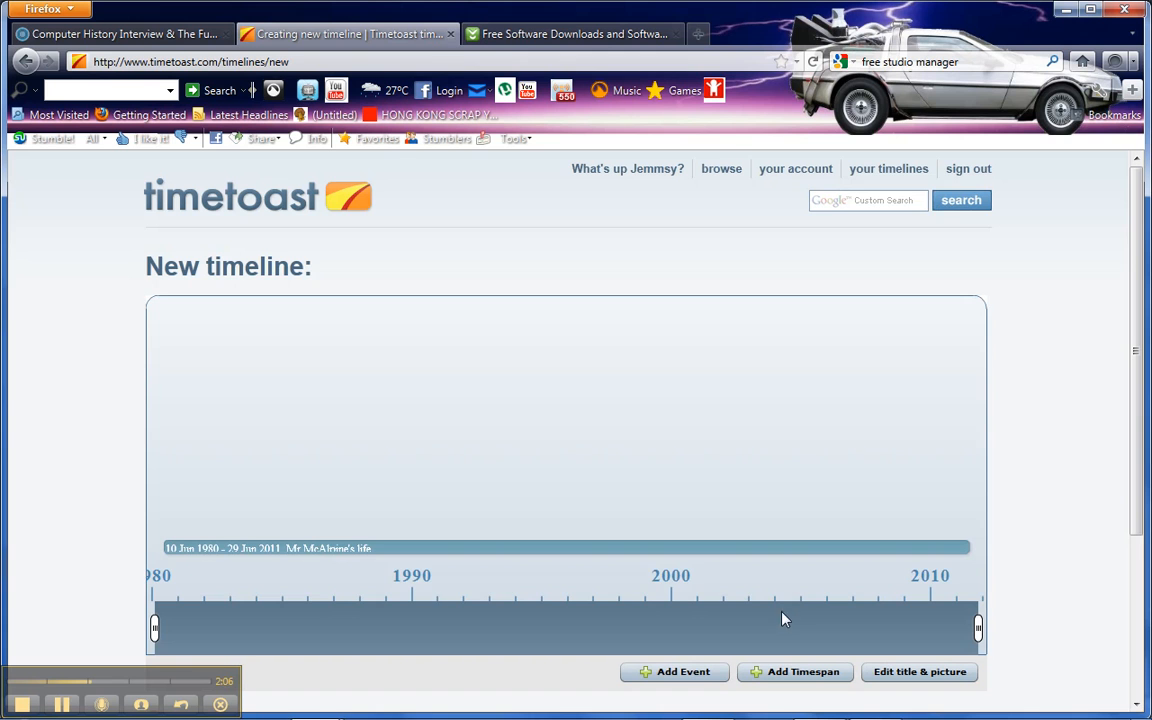
- Begin a new event on the timeline and title it "A Glorious Day"
mouse_move(158, 629)
left_mouse_down()
mouse_move(168, 629)
mouse_move(154, 630)
left_mouse_up()
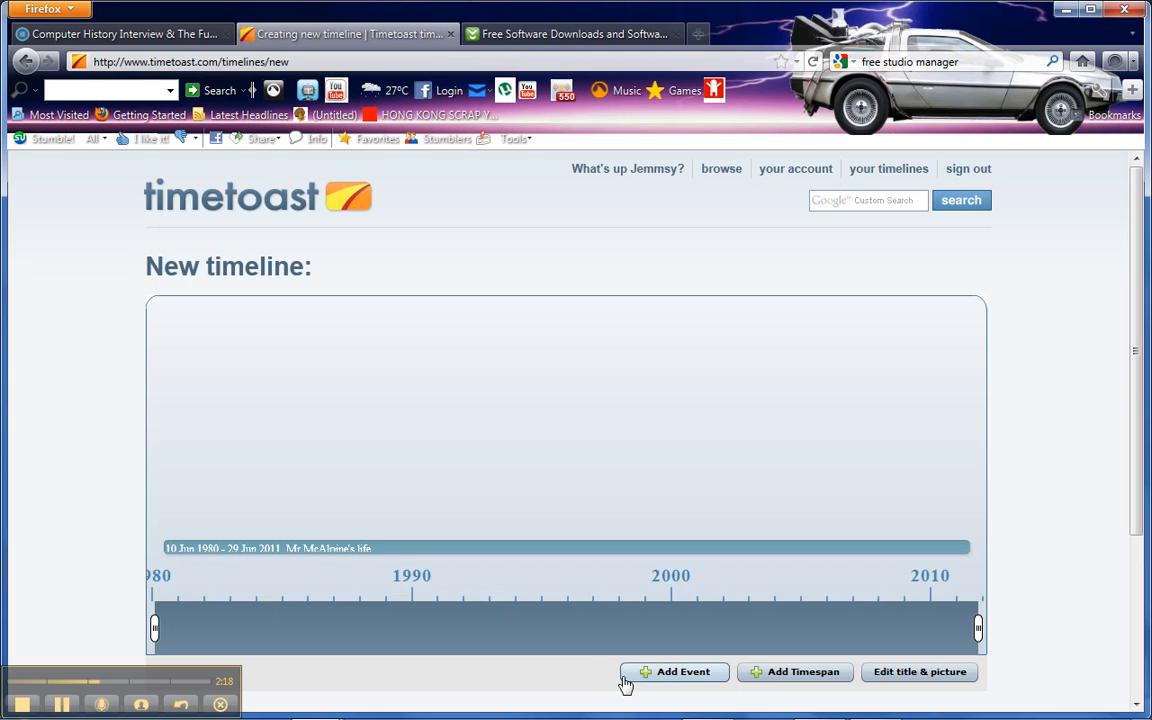
left_click(666, 678)
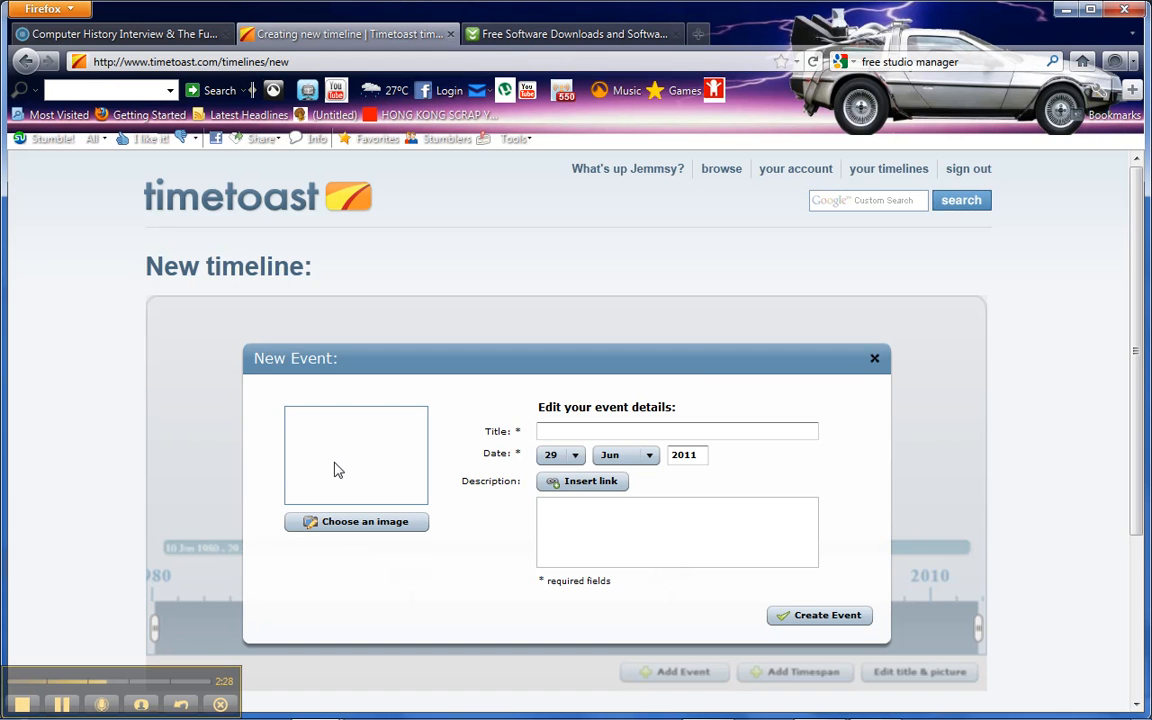
left_click(568, 433)
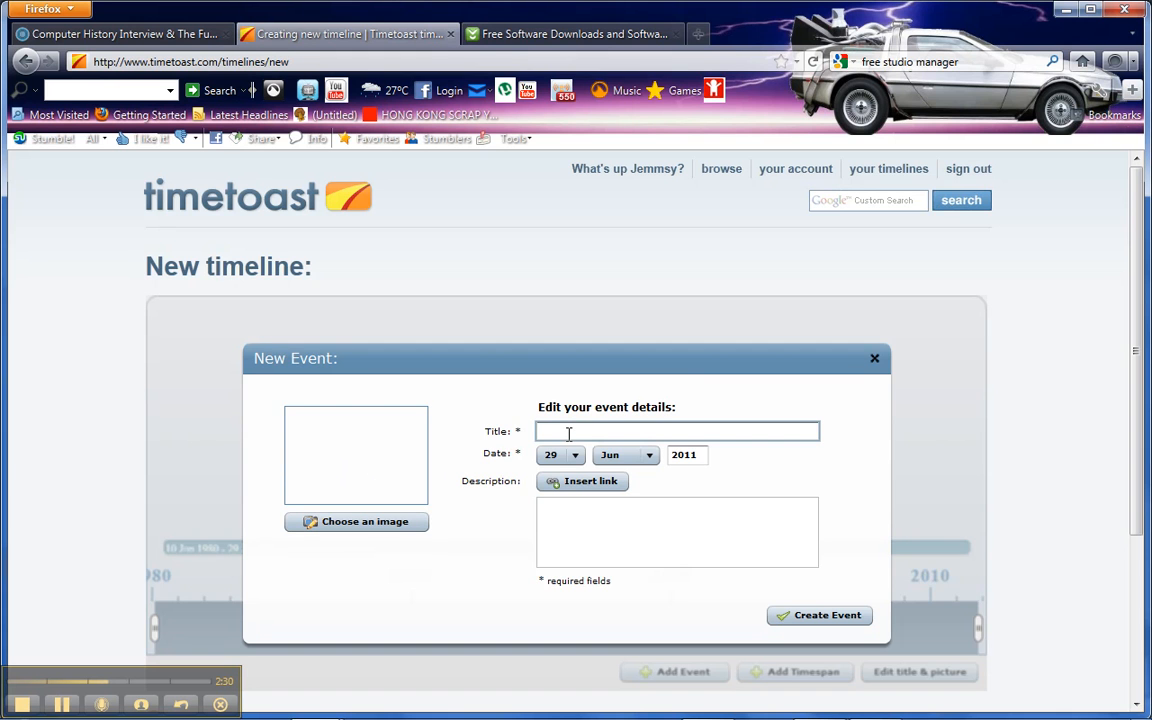
type("A Glo")
type("rious")
type(" Heart")
key("BackSpace")
key("BackSpace")
key("BackSpace")
key("BackSpace")
key("BackSpace")
type("Day")
- Enter the event description as the person's name followed by "is born!!!"
left_click(613, 521)
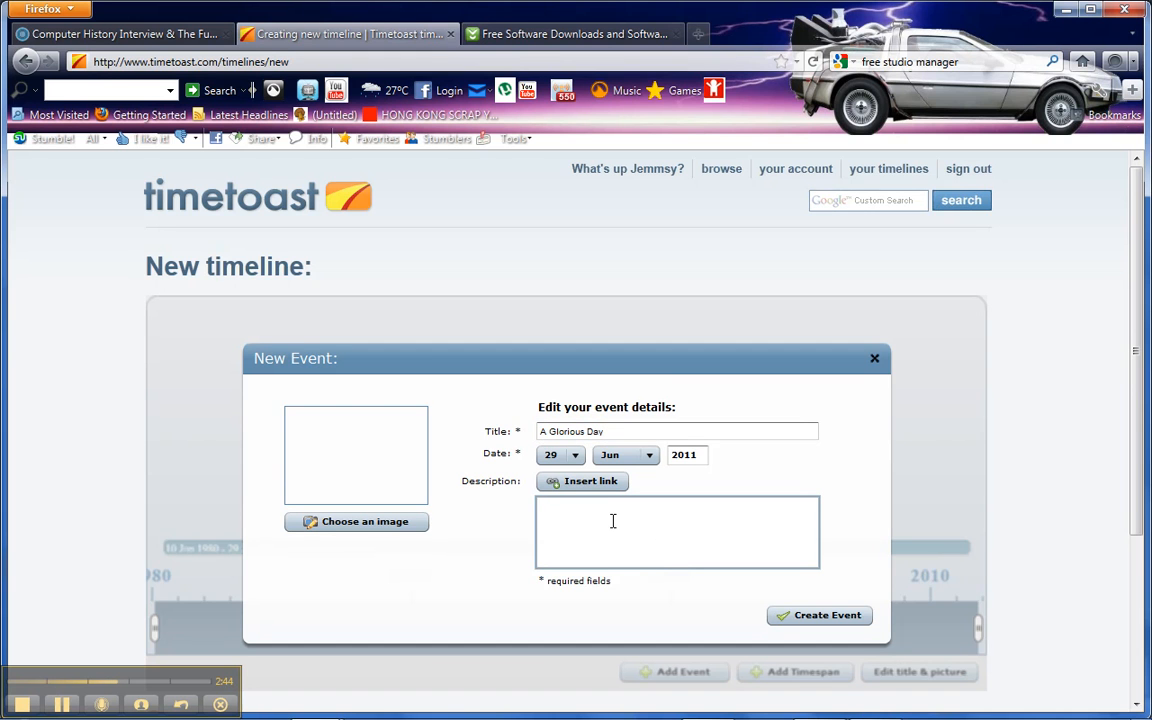
type("Mr McAlpine is born!!!")
- Set the event's day and year to match the person's date of birth
left_click(575, 456)
left_click_drag(578, 541, 577, 499)
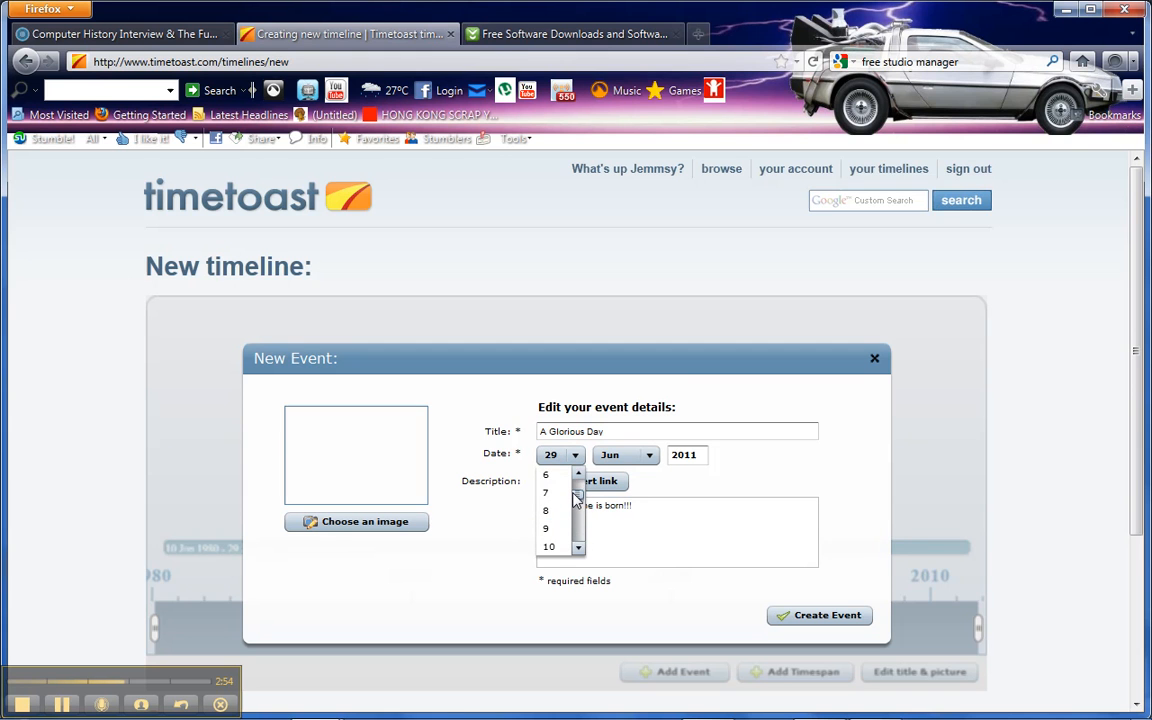
left_click(558, 546)
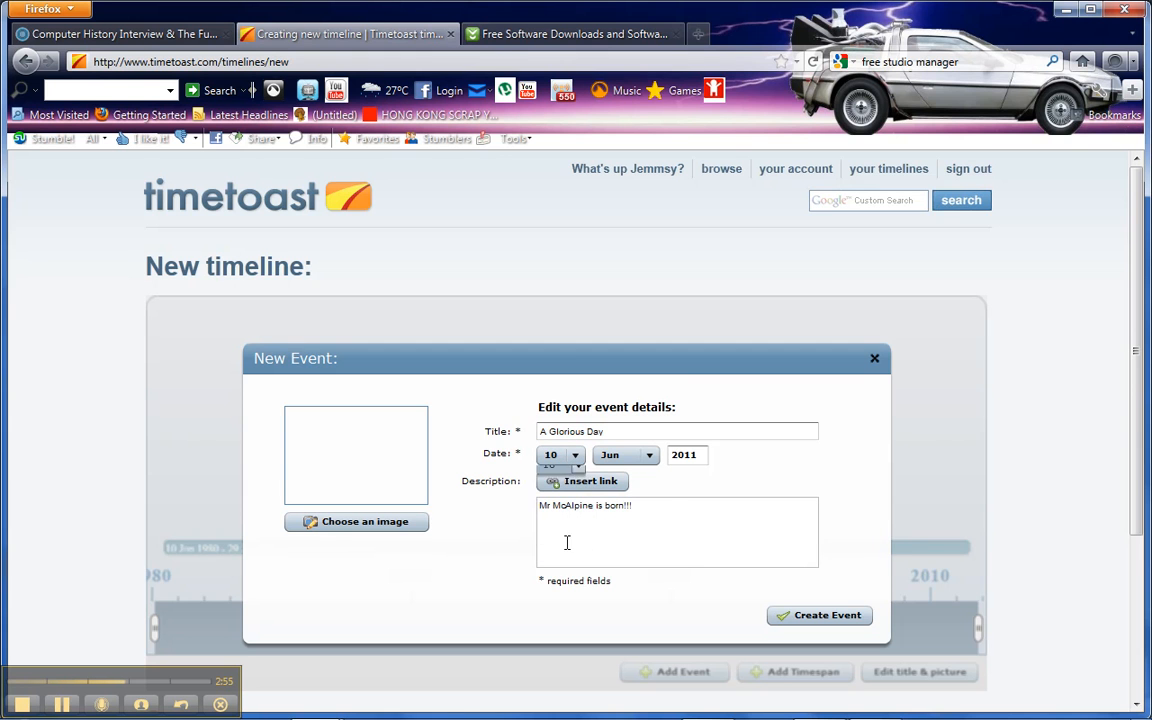
double_click(701, 455)
type("1980")
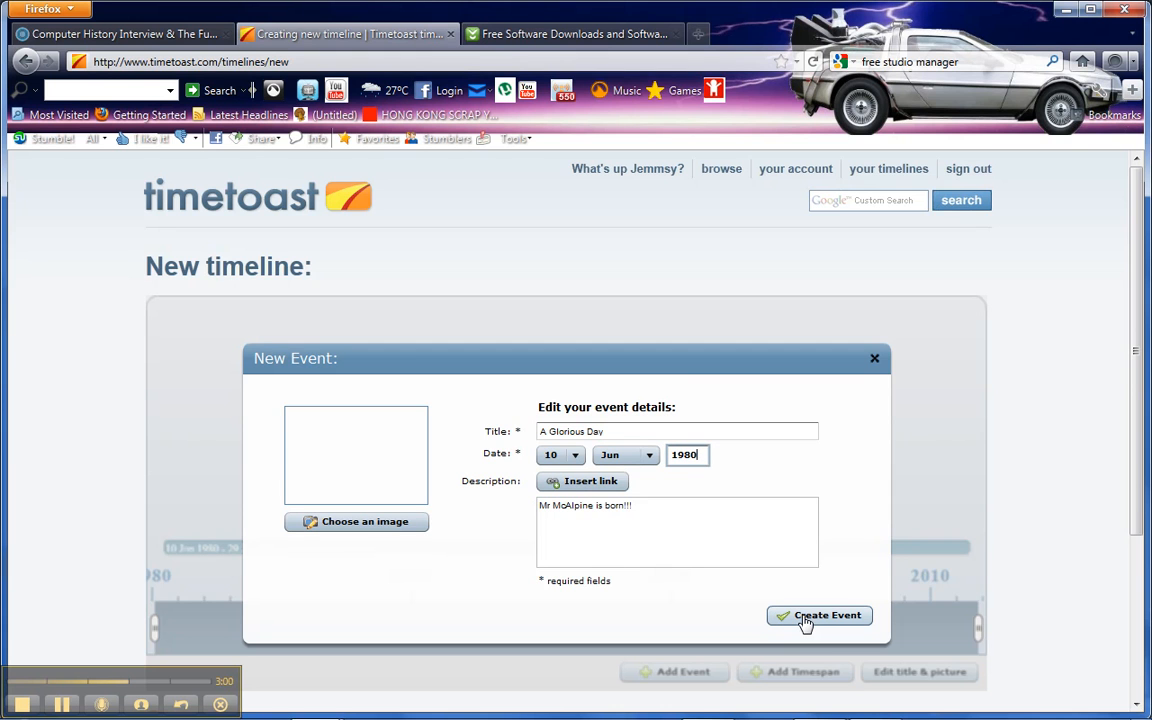
- Give the event the picture of stacked discs and create the event
left_click(352, 521)
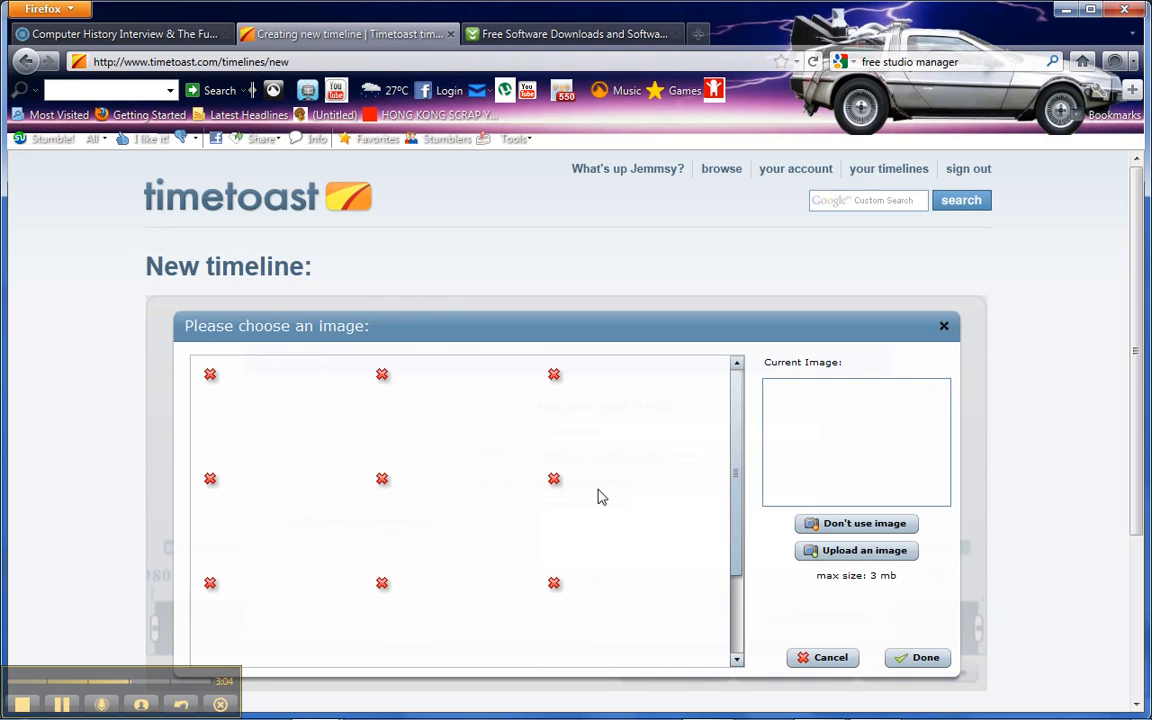
left_click_drag(738, 454, 736, 546)
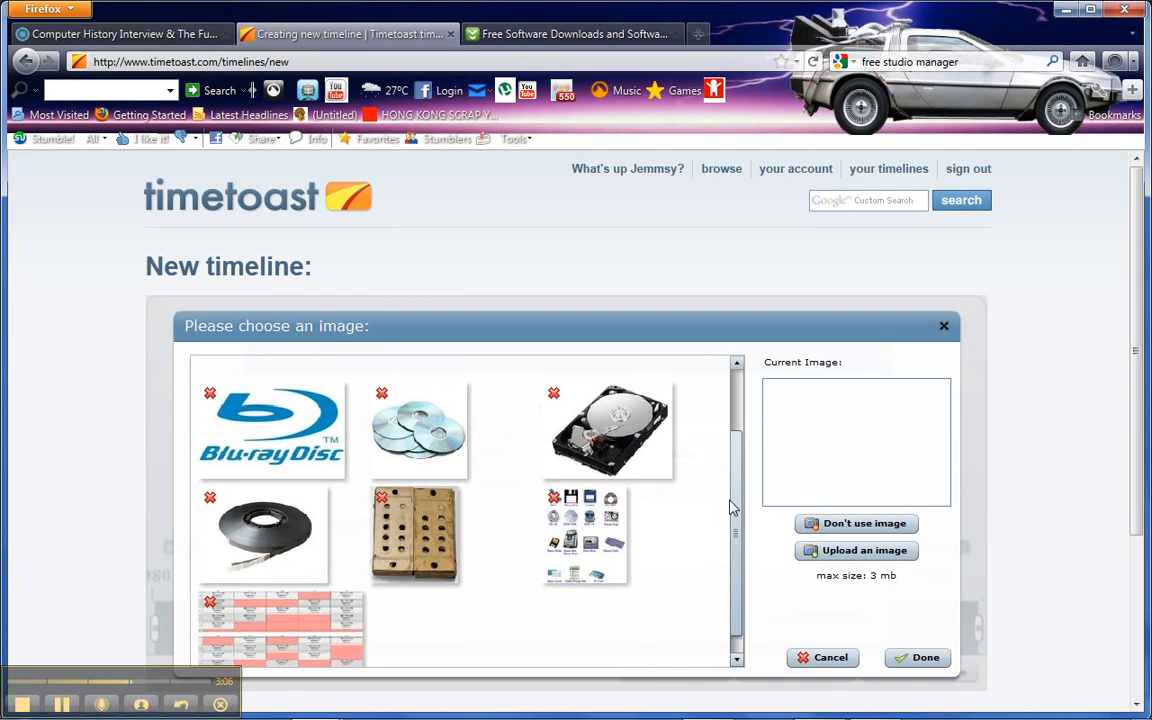
scroll(730, 483, "up", 2)
left_click(406, 508)
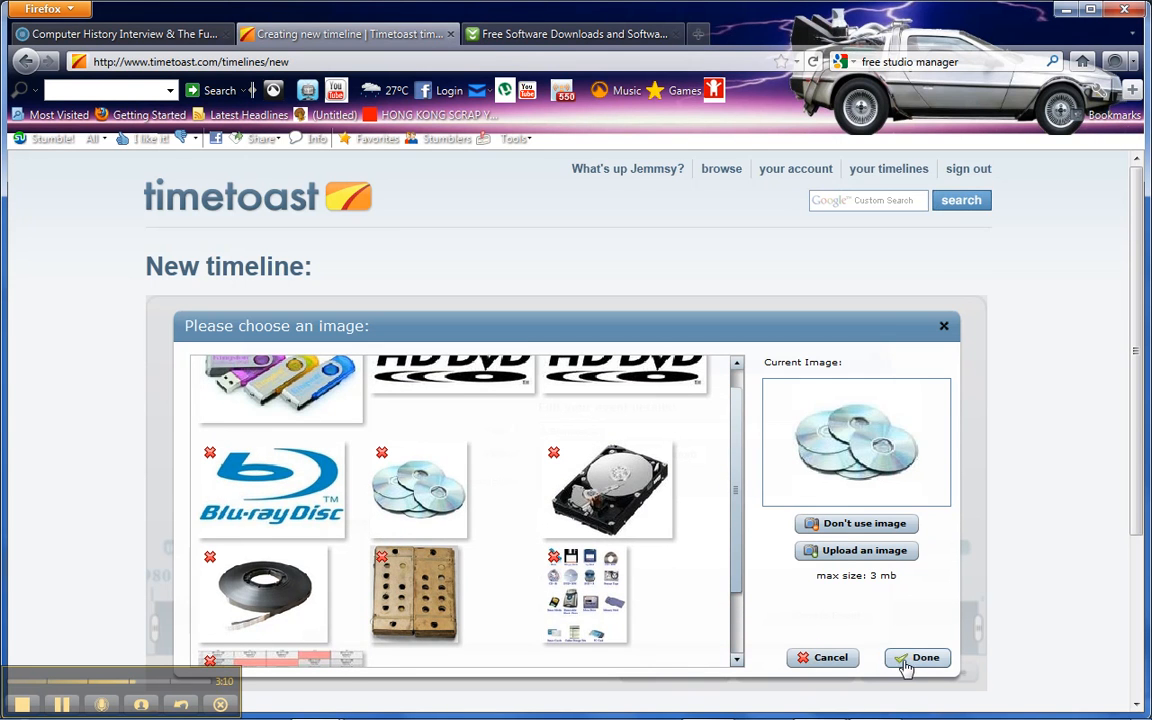
left_click(905, 662)
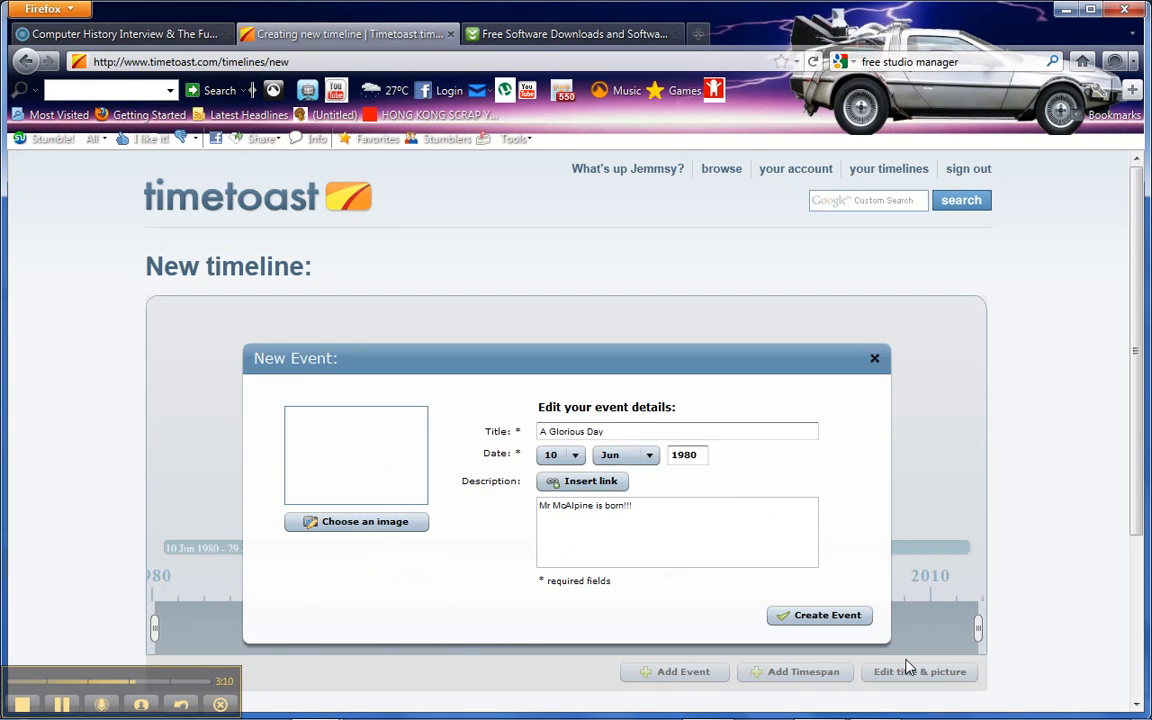
left_click(835, 616)
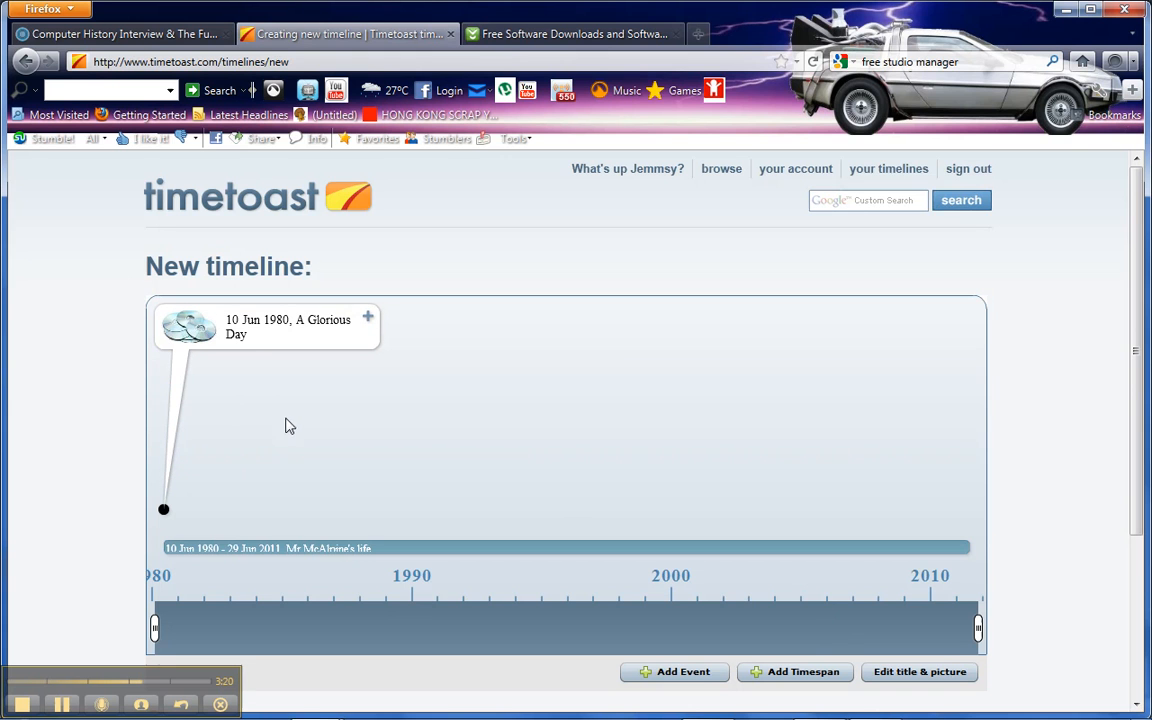
- Open the "A Glorious Day" event for editing, check its details, and close it without changes
left_click(369, 320)
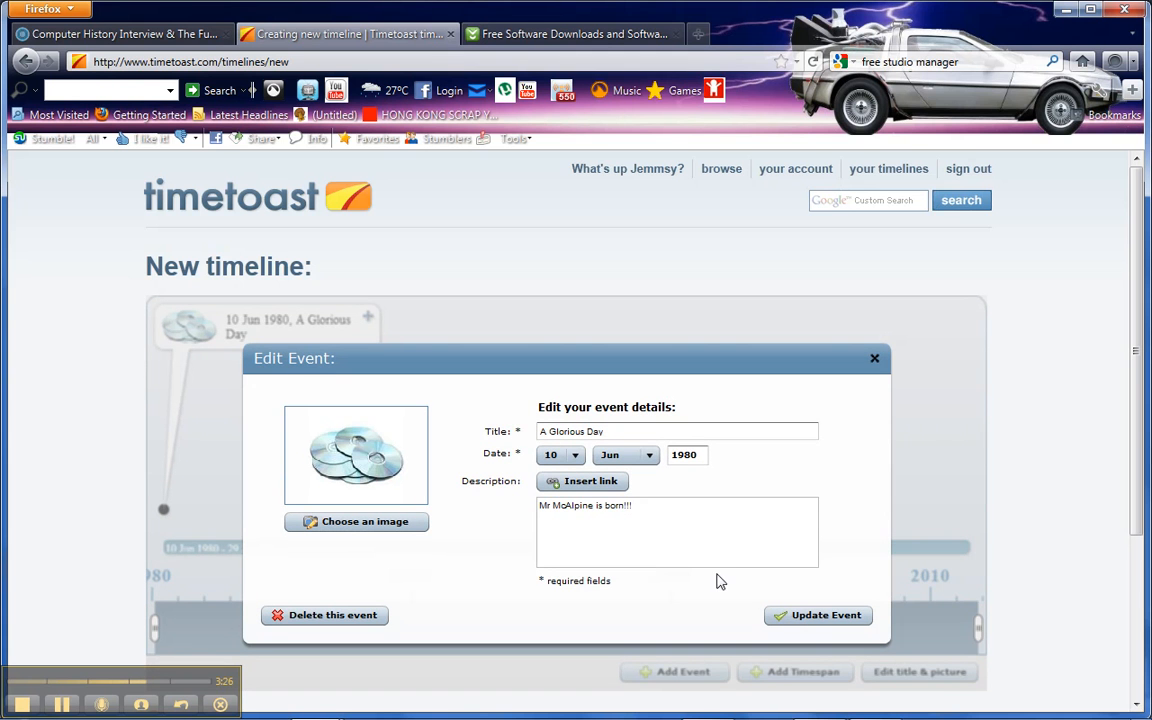
left_click(875, 359)
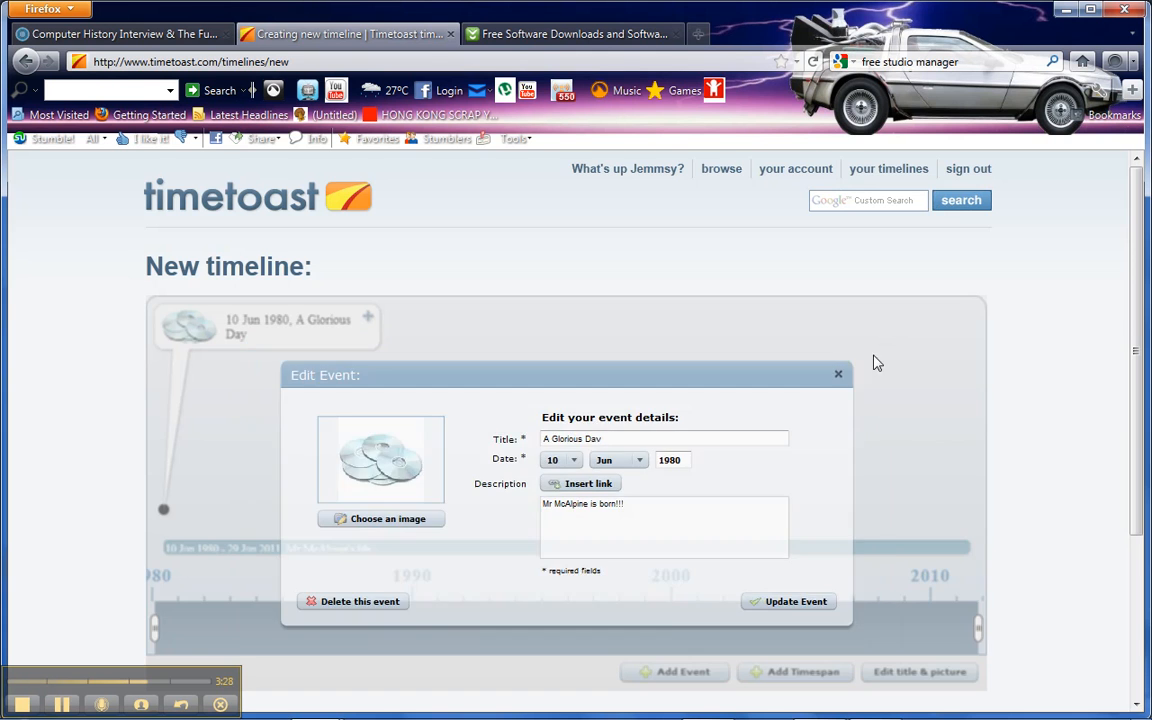
- View the finished timeline page, then open and close the full details of the "A Glorious Day" event
scroll(1138, 386, "down", 2)
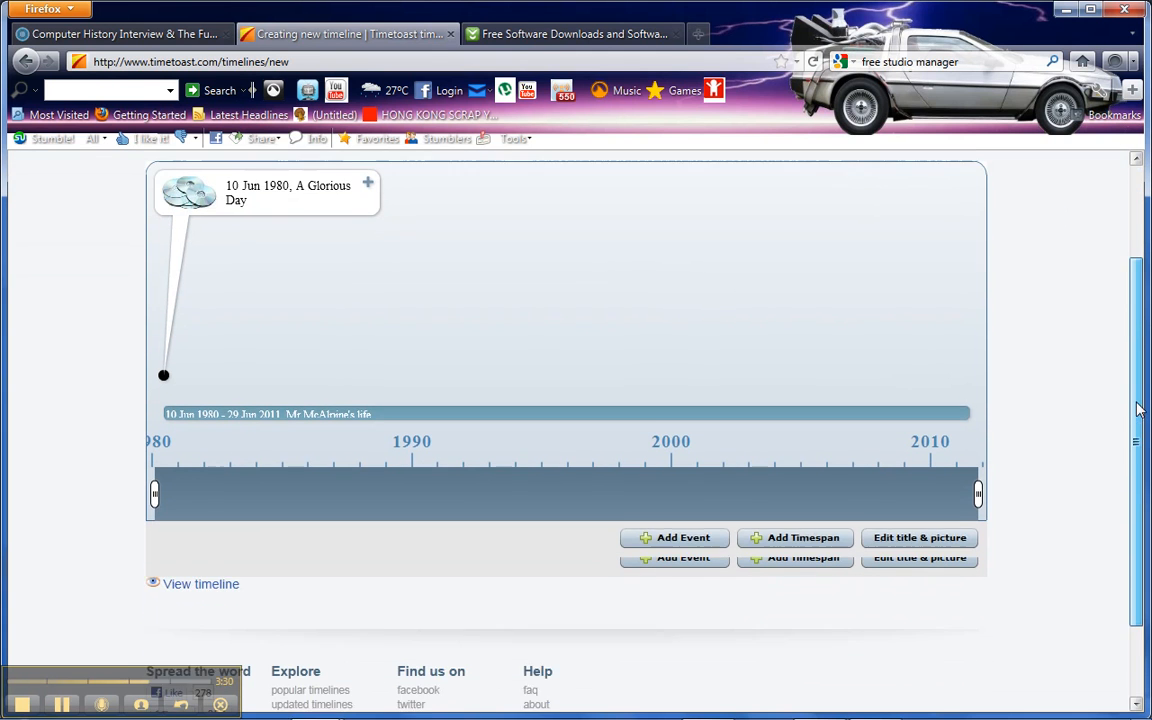
left_click(217, 578)
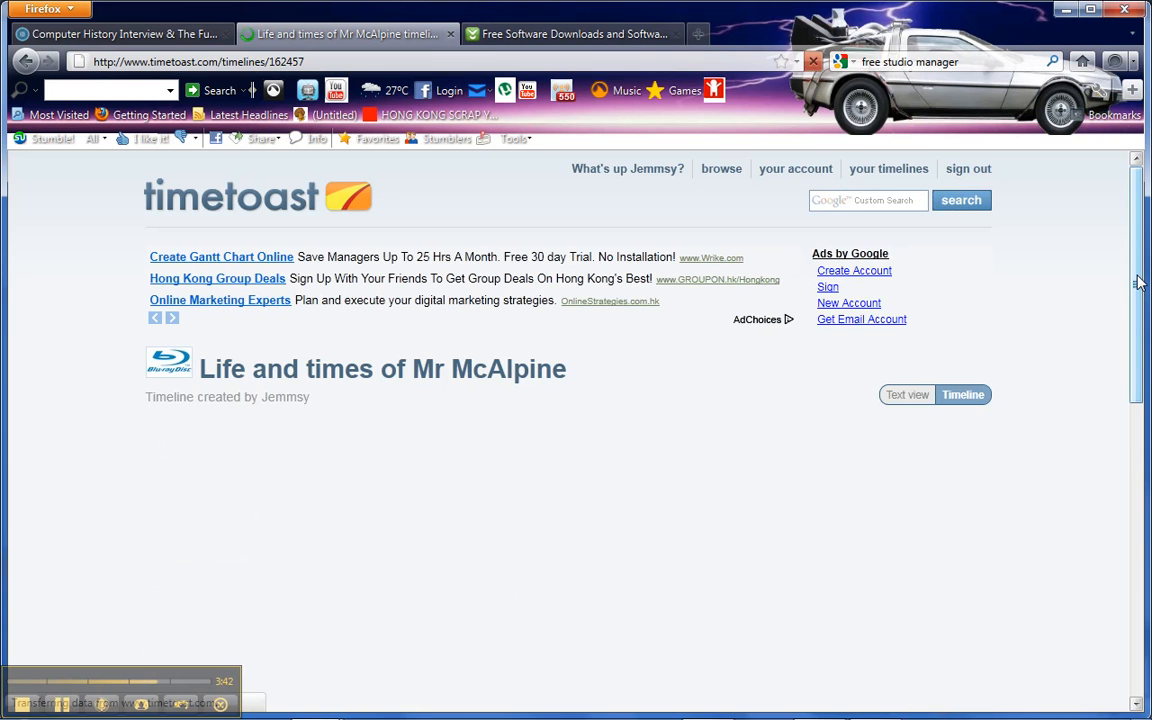
scroll(1138, 283, "down", 4)
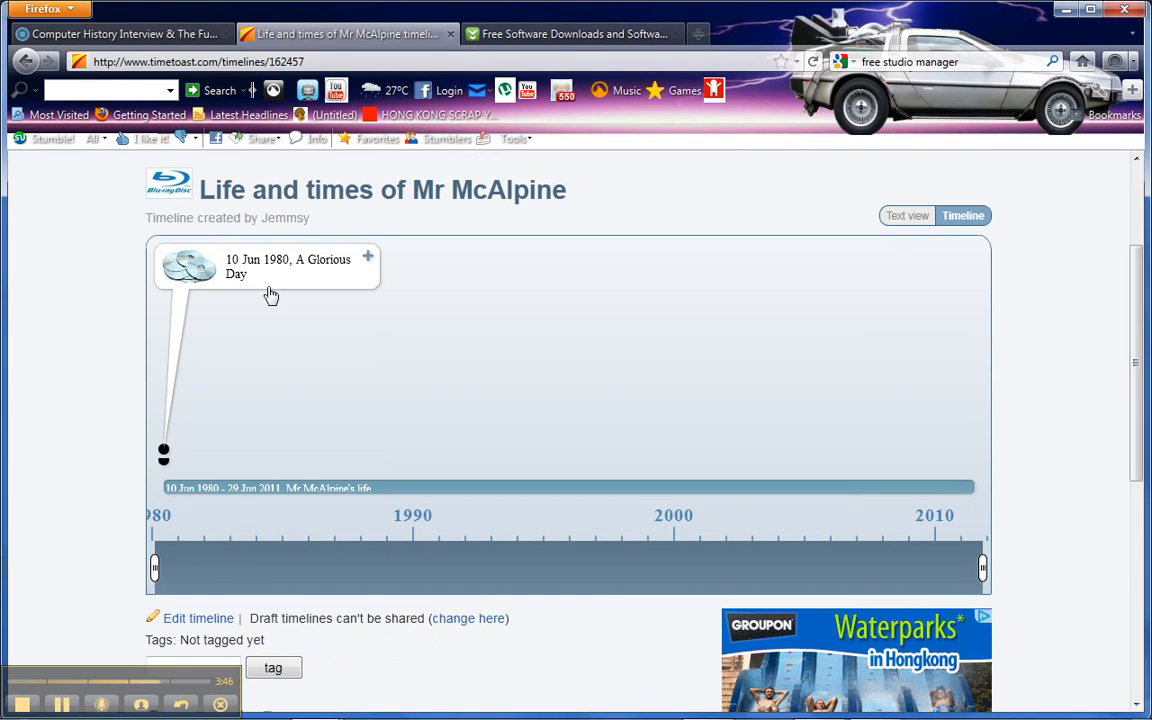
left_click(259, 273)
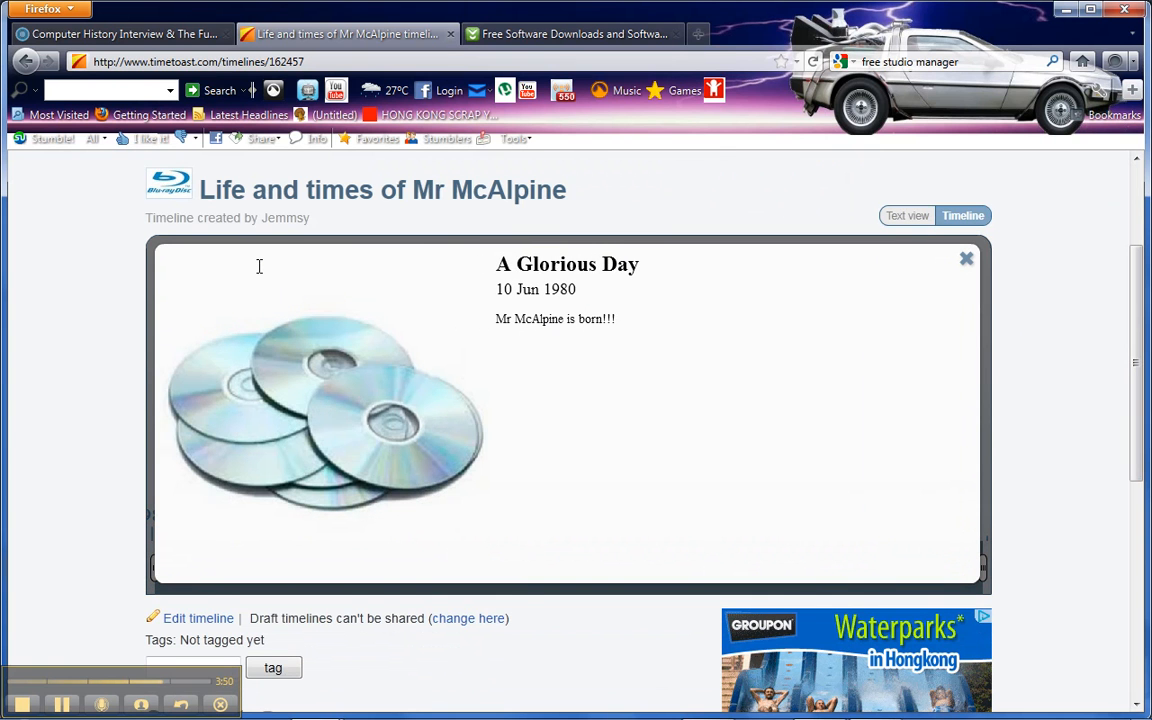
left_click(966, 260)
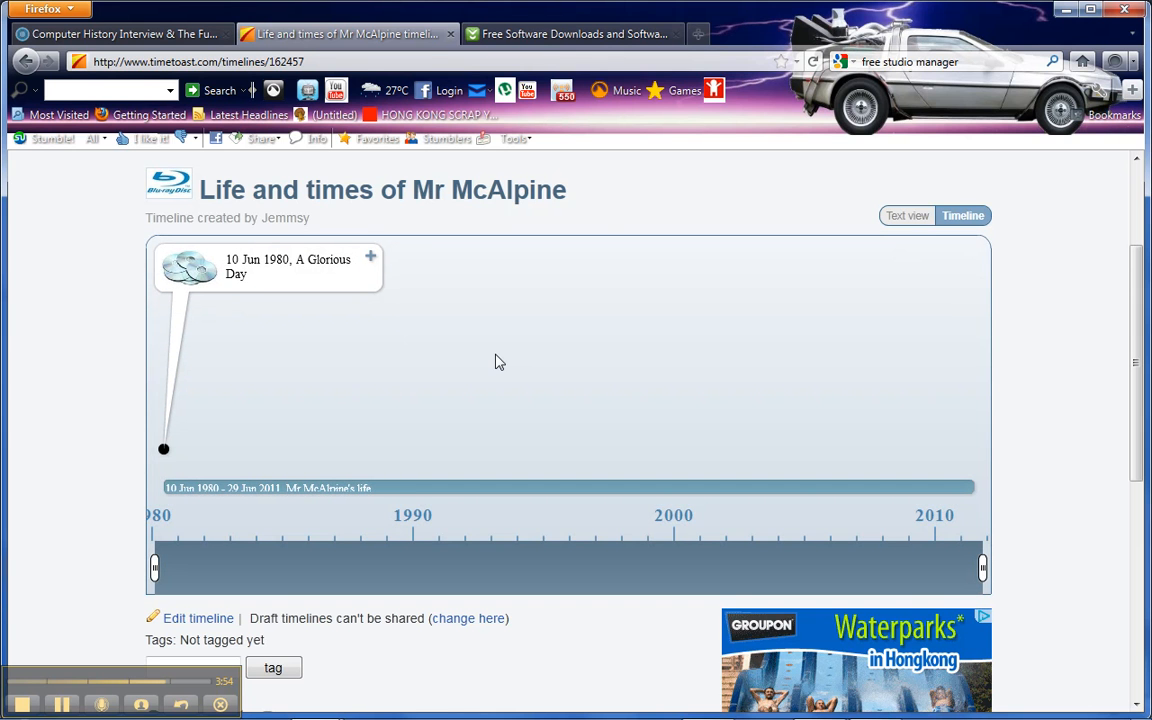